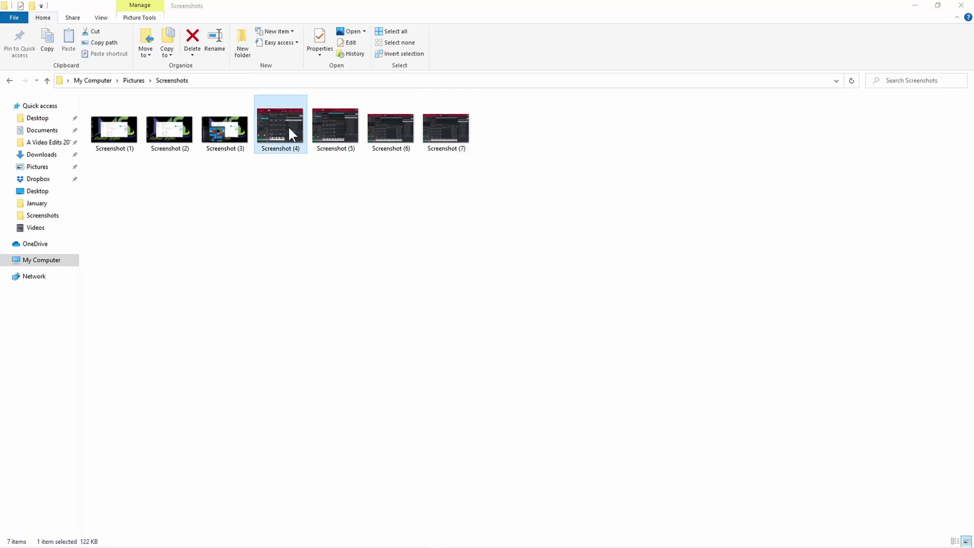
- View Screenshot (4) maximized in Photos, then close it to return to the folder
double_click(288, 126)
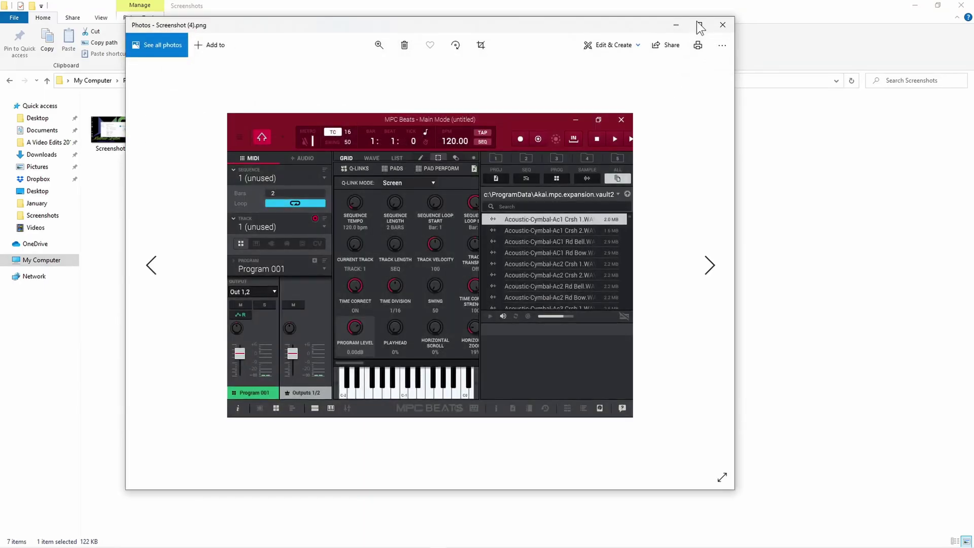
left_click(700, 26)
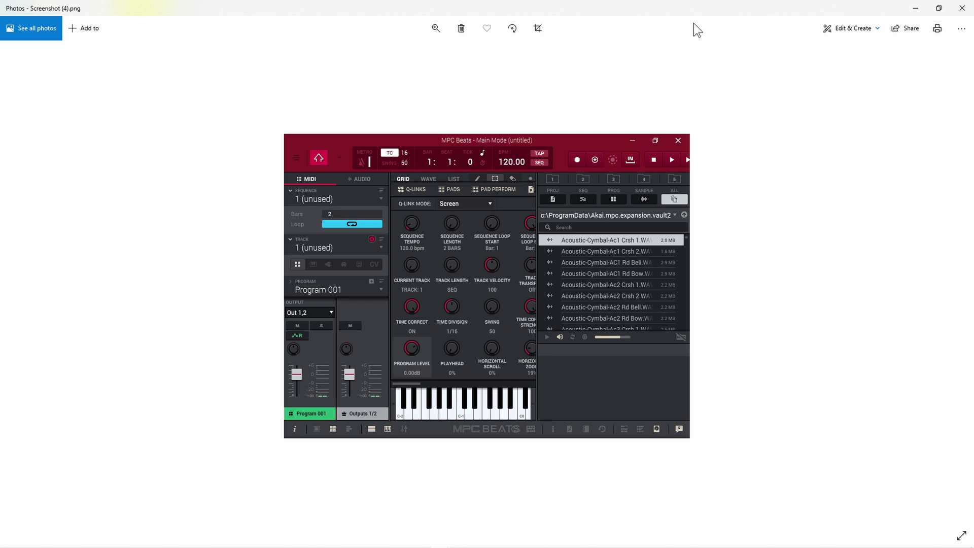
left_click(917, 9)
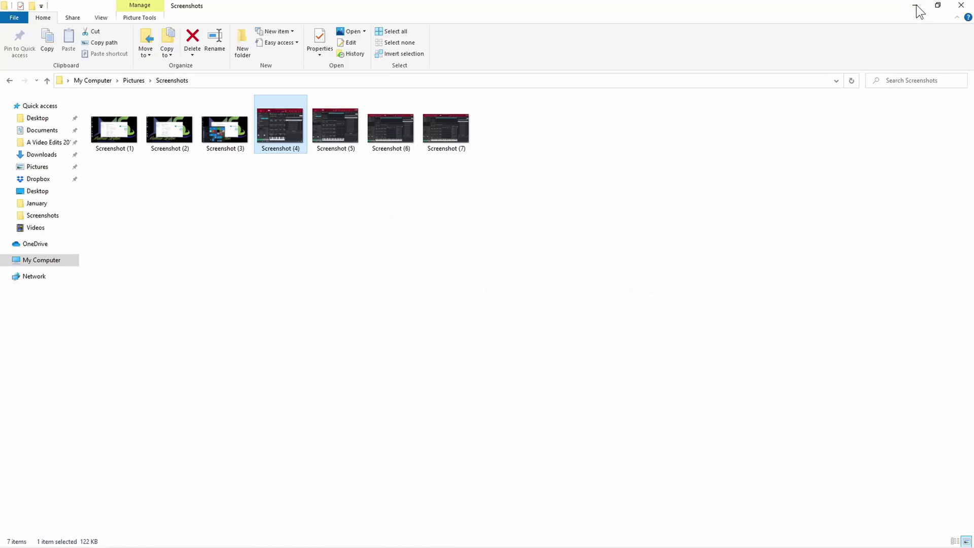
- Open Screenshots (5), (6) and (7) in Photos one after another
left_click(342, 133)
double_click(342, 131)
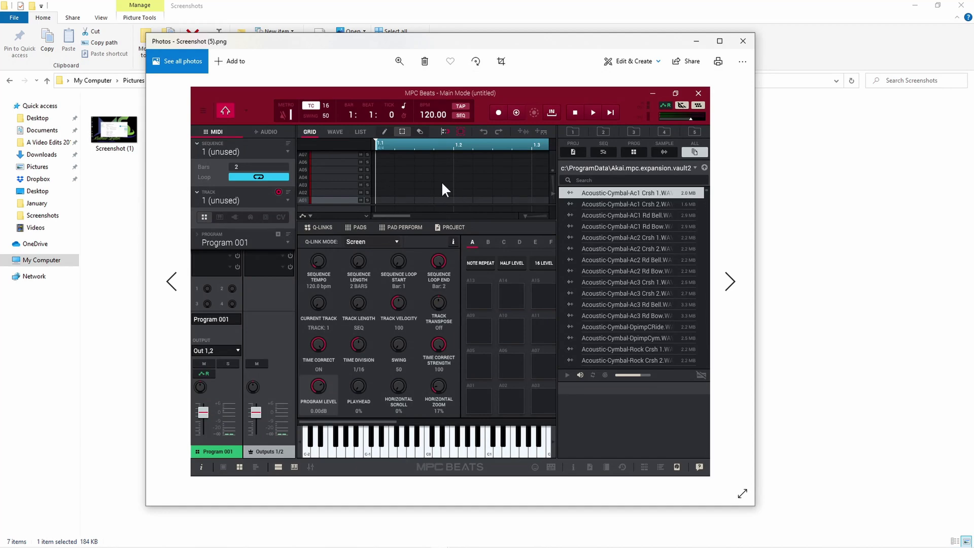
left_click(781, 224)
left_click(403, 135)
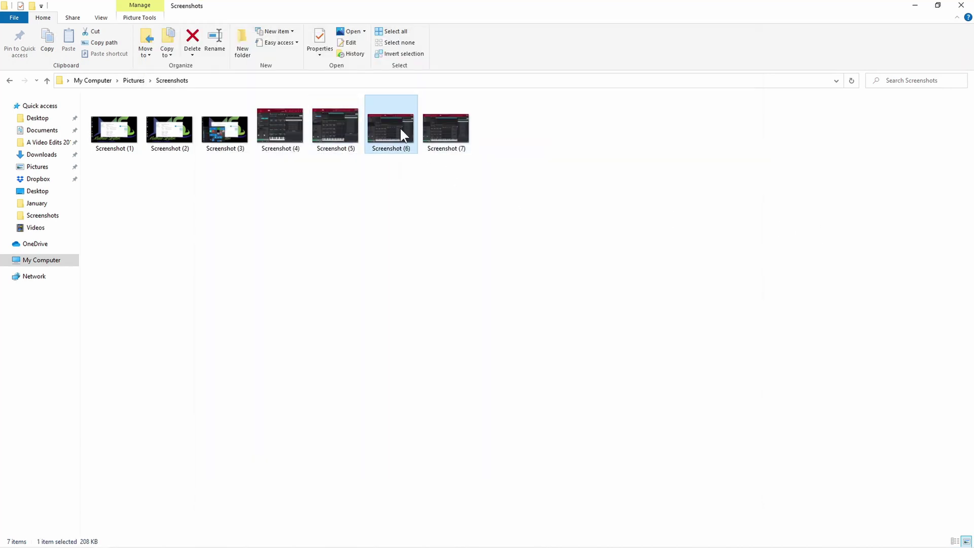
double_click(402, 135)
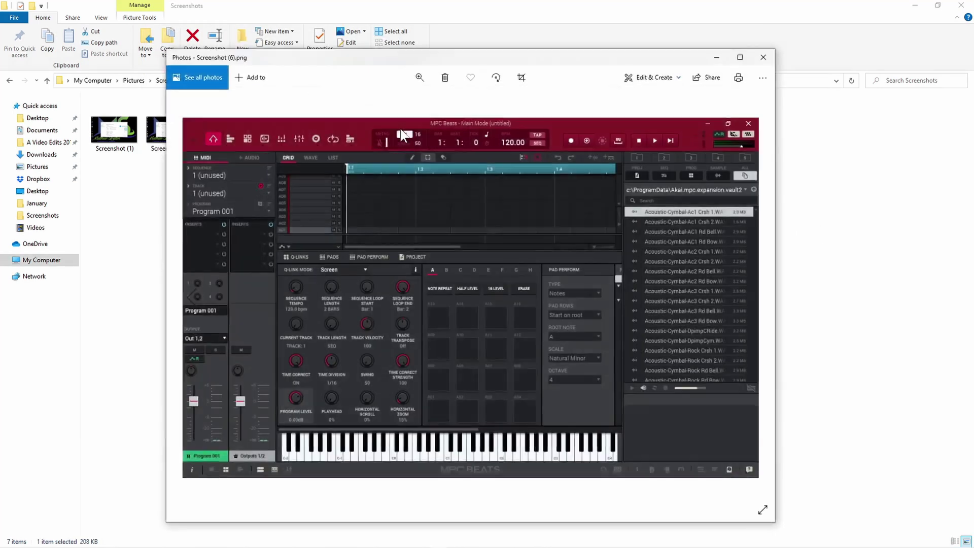
left_click(937, 301)
double_click(451, 143)
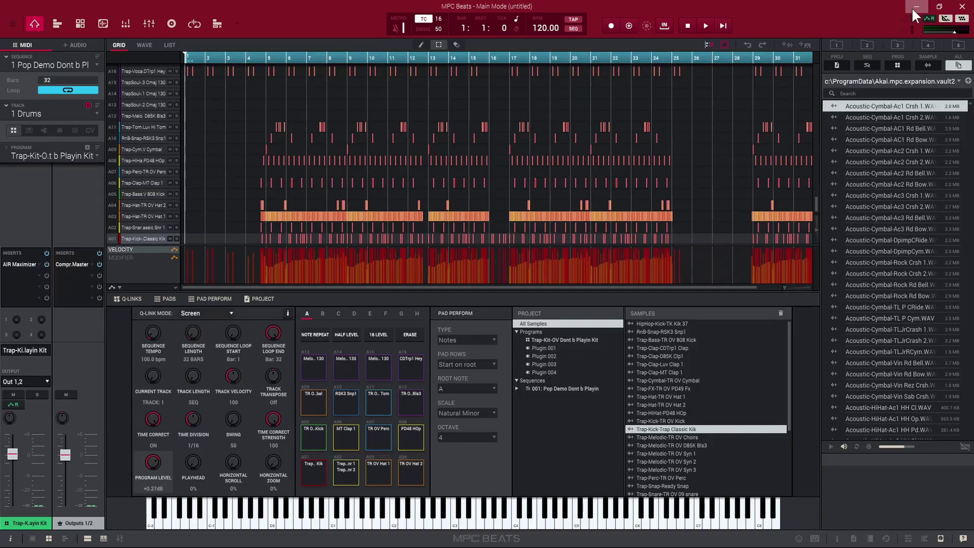
- Clear the windows to reach the desktop and bring up the Display settings page
left_click(912, 8)
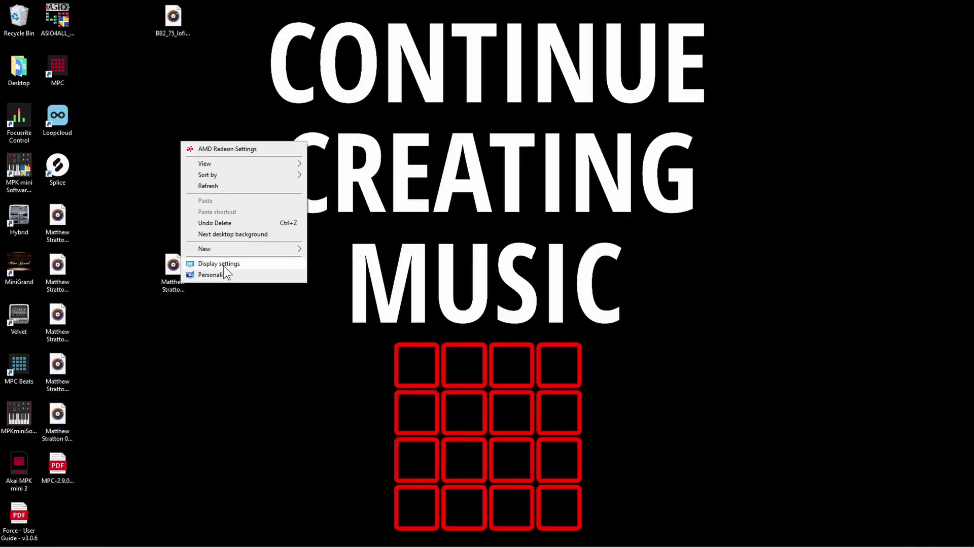
left_click(224, 264)
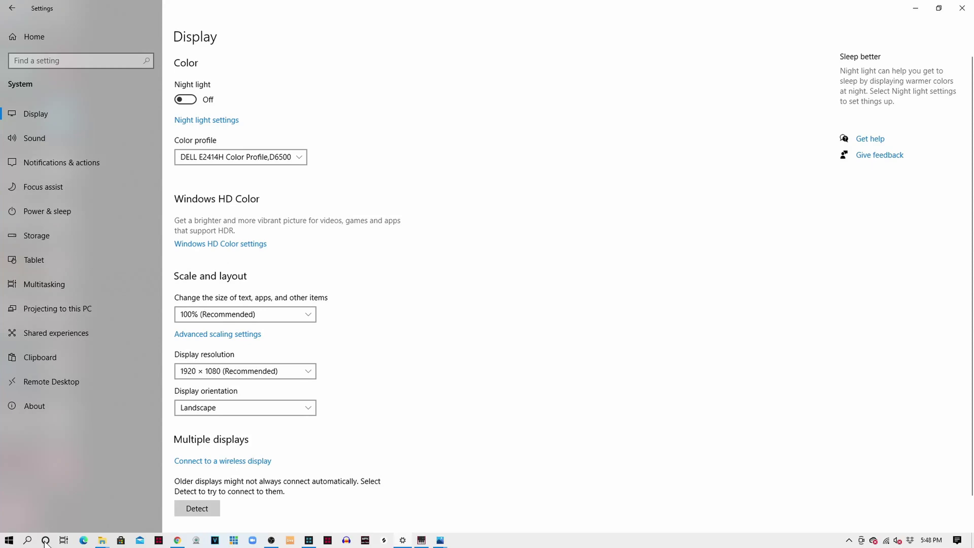
right_click(8, 540)
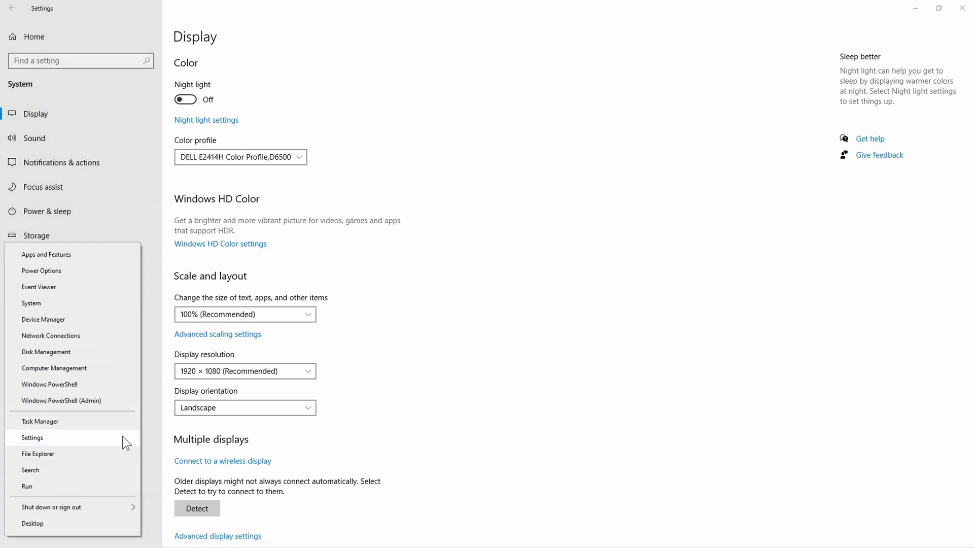
left_click(72, 440)
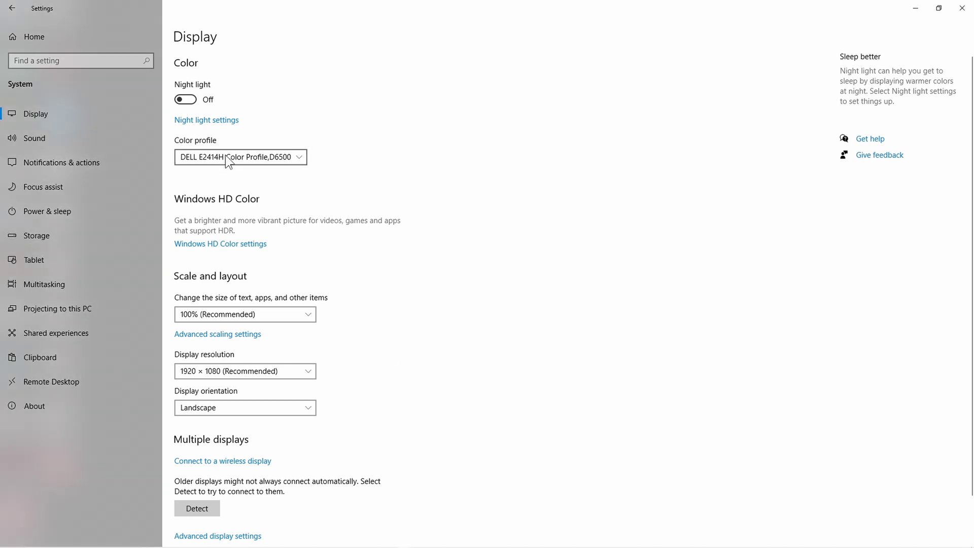
- Browse the Display resolution list and keep 1920 × 1080 (Recommended)
left_click(232, 373)
scroll(254, 411, "down", 2)
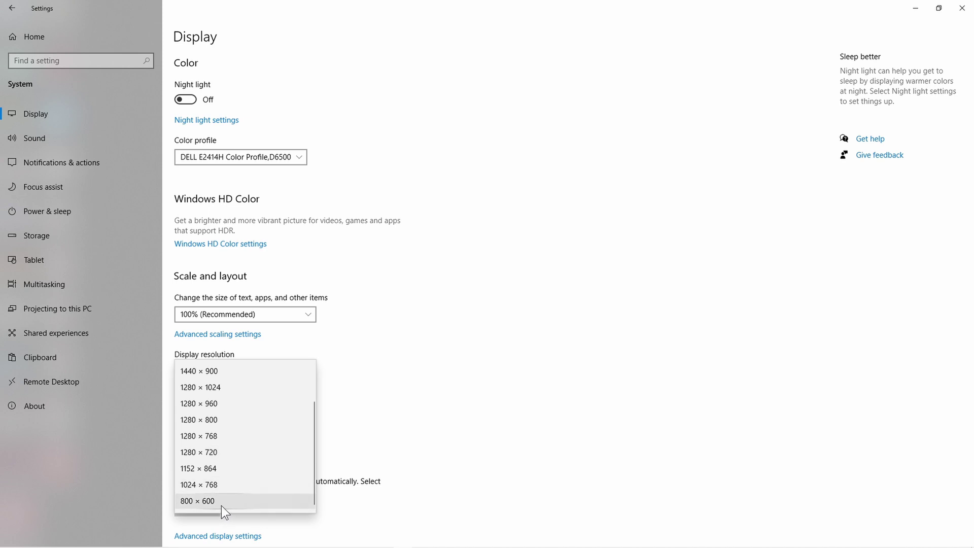
scroll(224, 504, "up", 2)
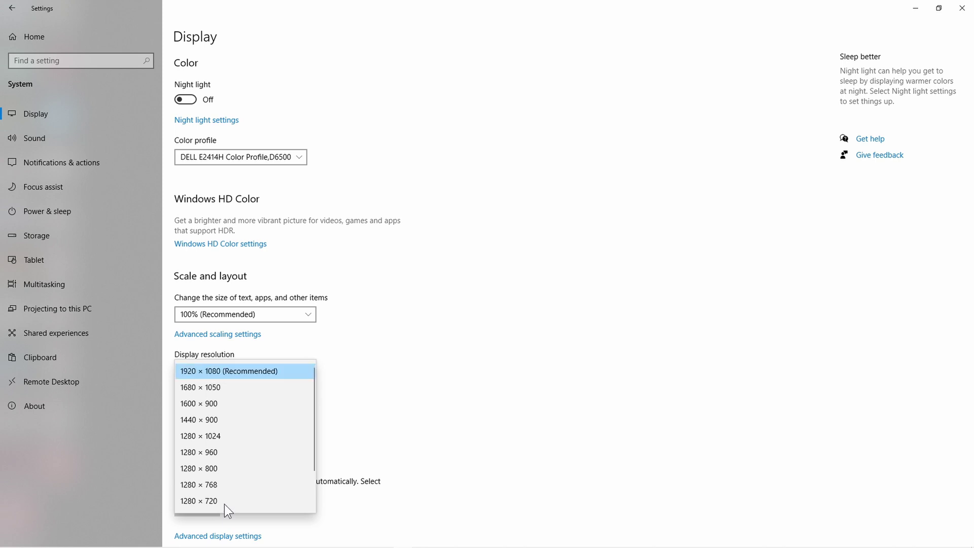
left_click(254, 377)
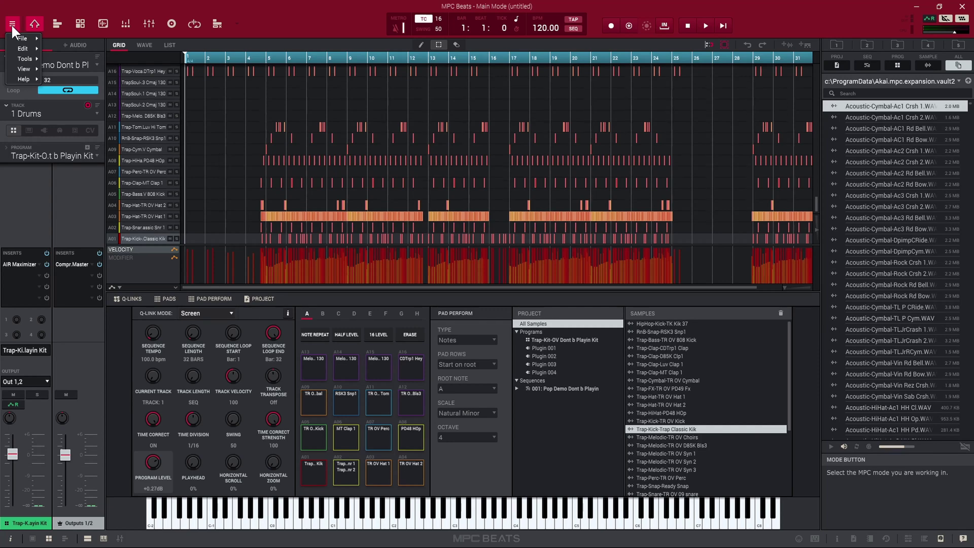
- Confirm View > Mode is Main, then reveal the Simple and Advanced workspace choices
mouse_move(12, 37)
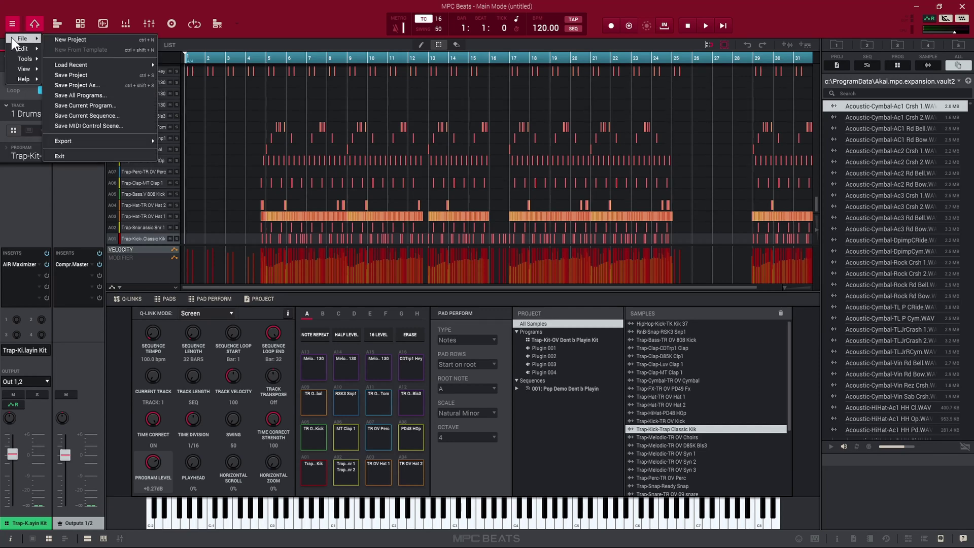
mouse_move(11, 69)
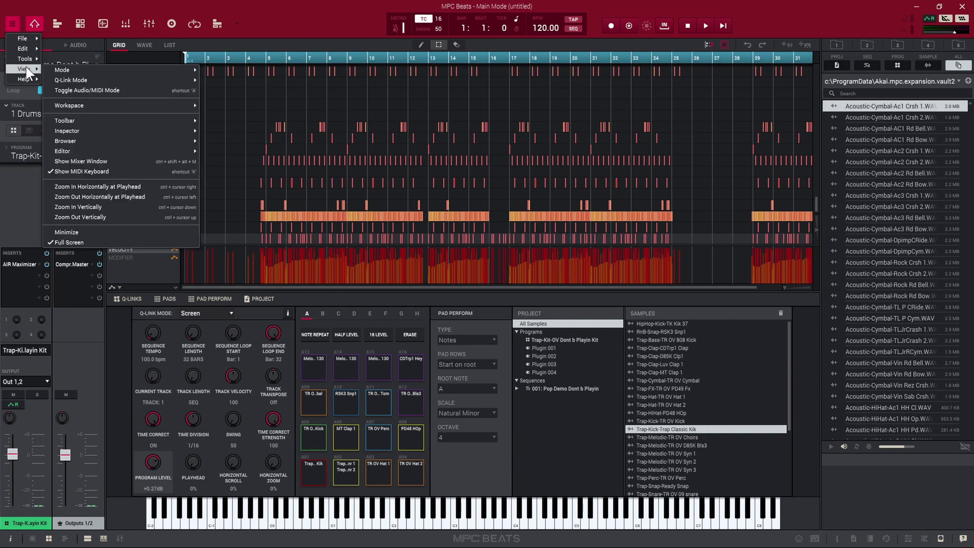
mouse_move(80, 70)
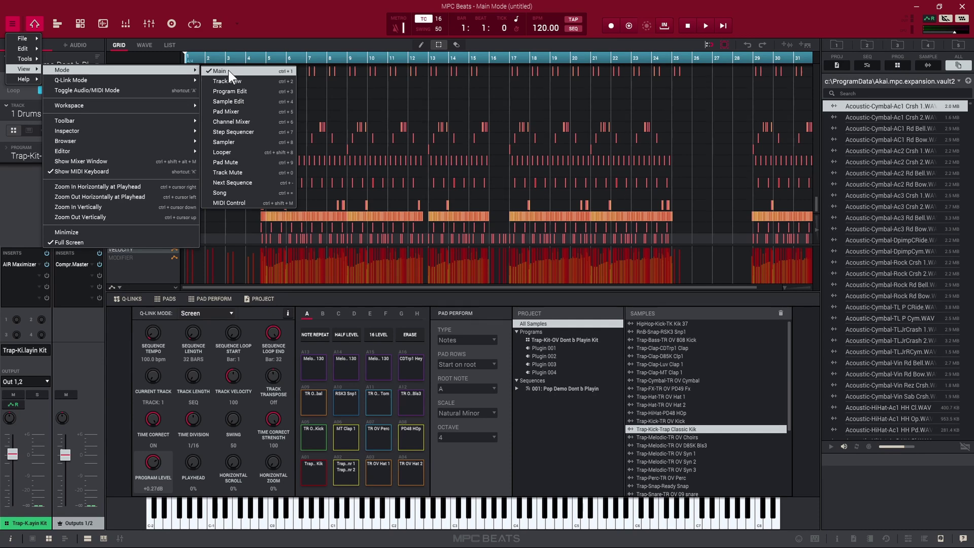
mouse_move(164, 108)
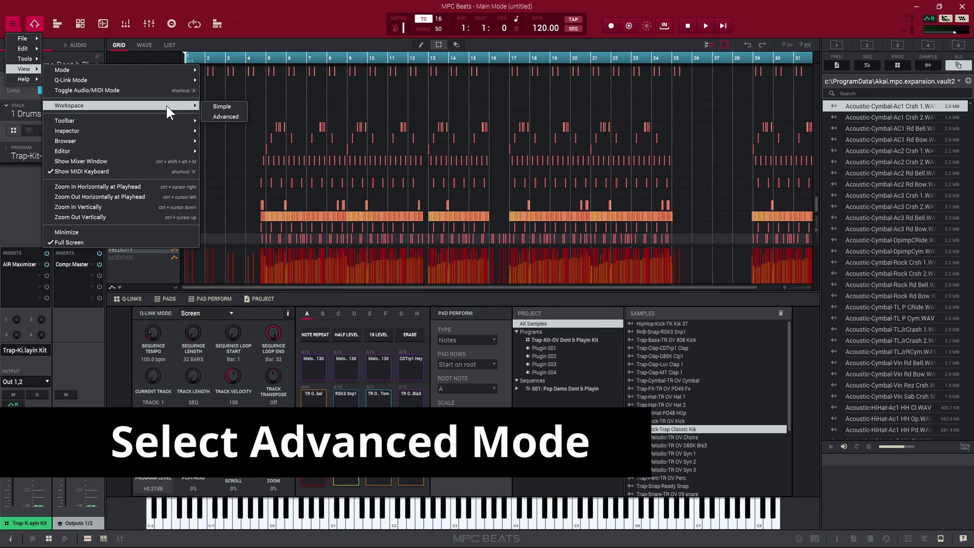
- Switch to the Simple workspace, then change to the Advanced workspace
left_click(227, 110)
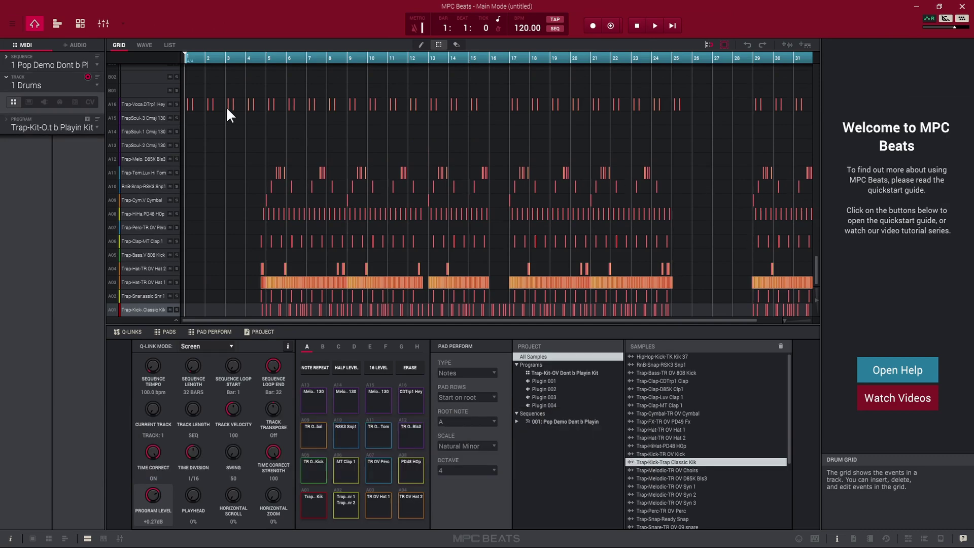
scroll(227, 107, "up", 2)
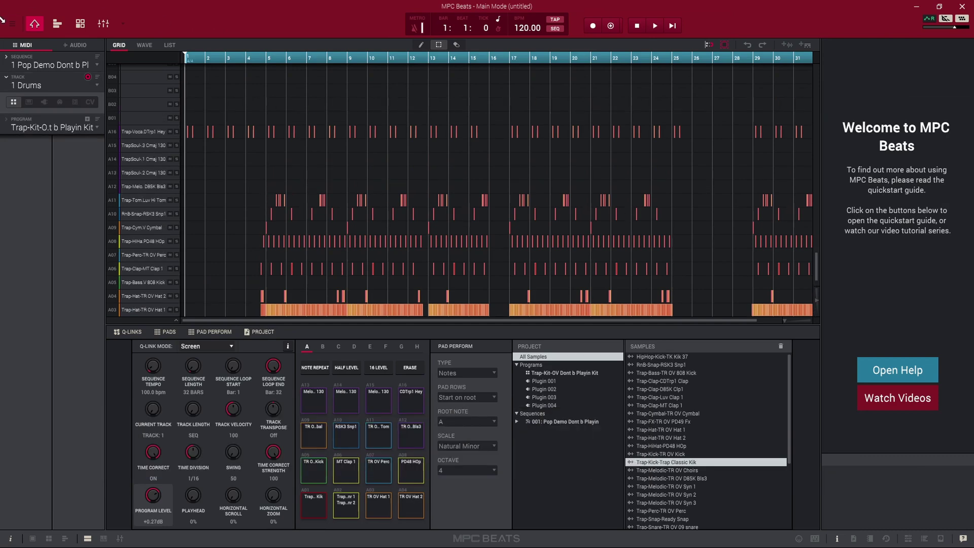
left_click(10, 23)
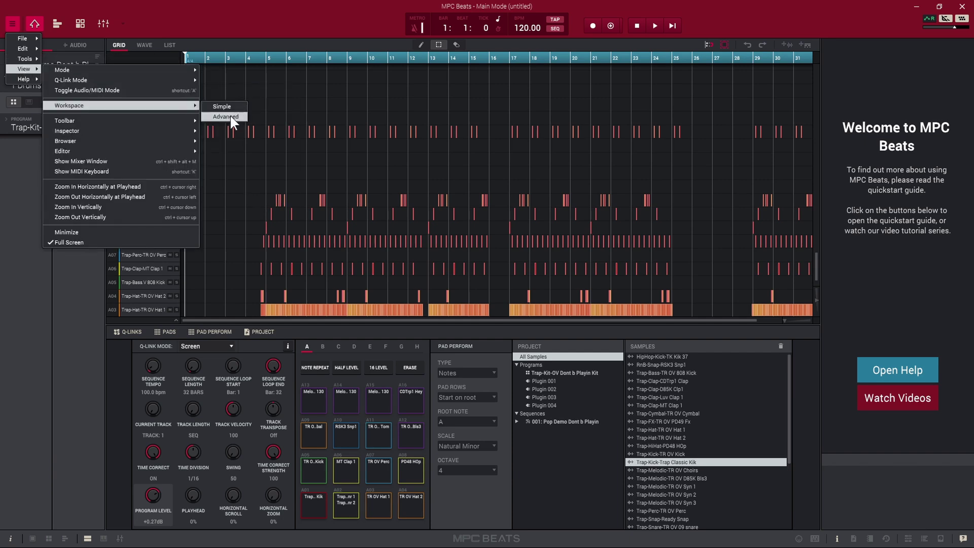
left_click(226, 116)
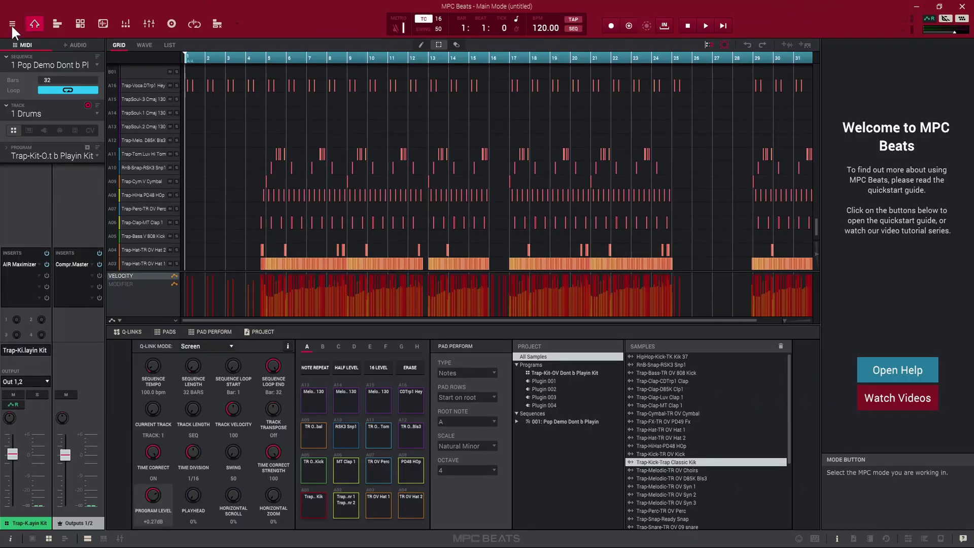
left_click(11, 24)
mouse_move(16, 65)
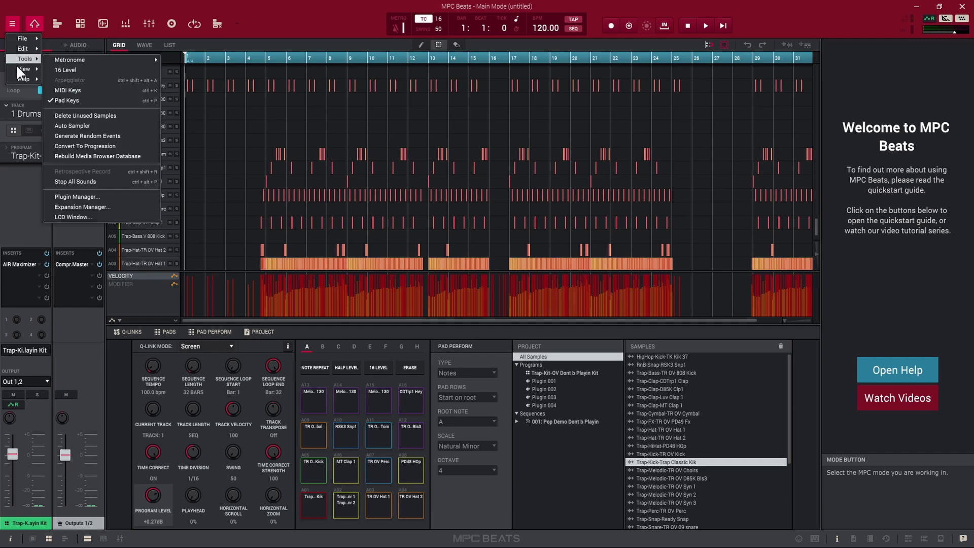
mouse_move(133, 120)
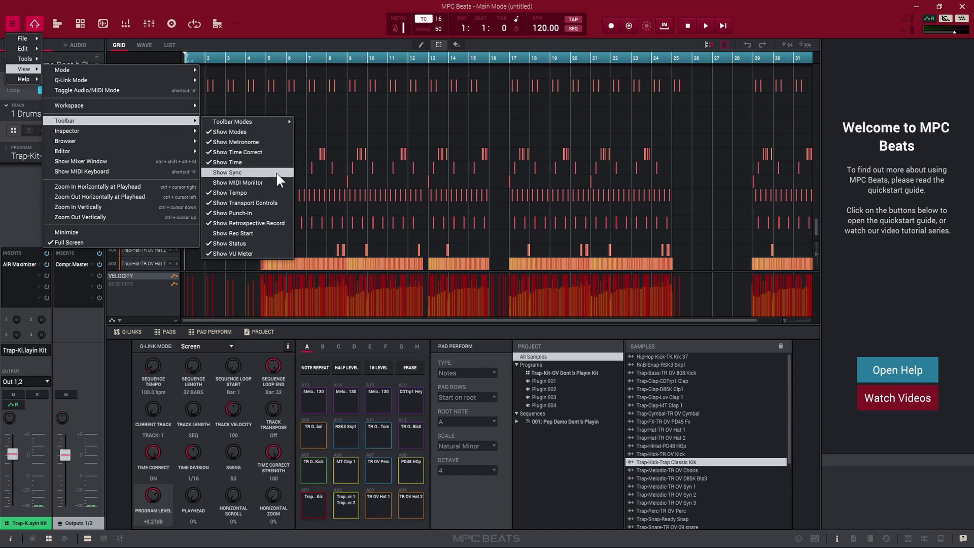
left_click(264, 133)
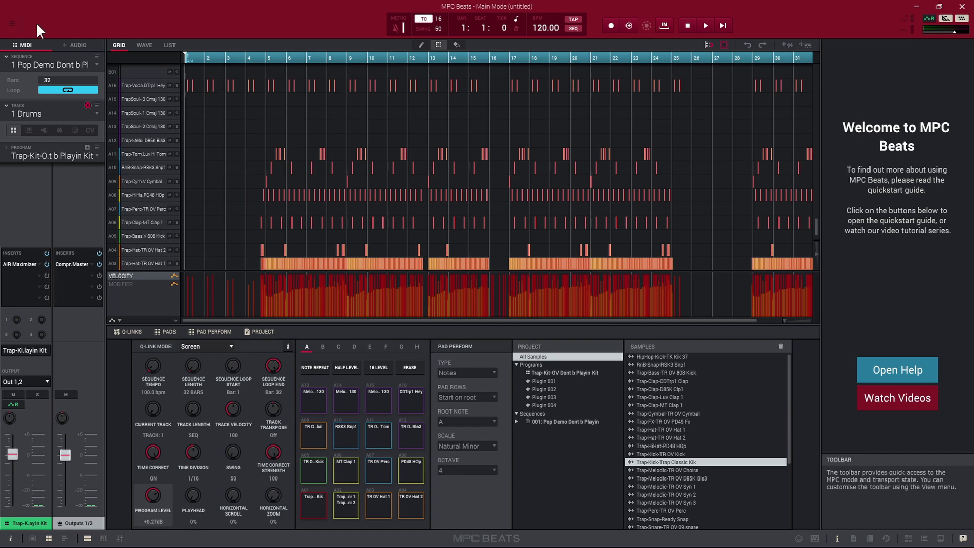
left_click(17, 23)
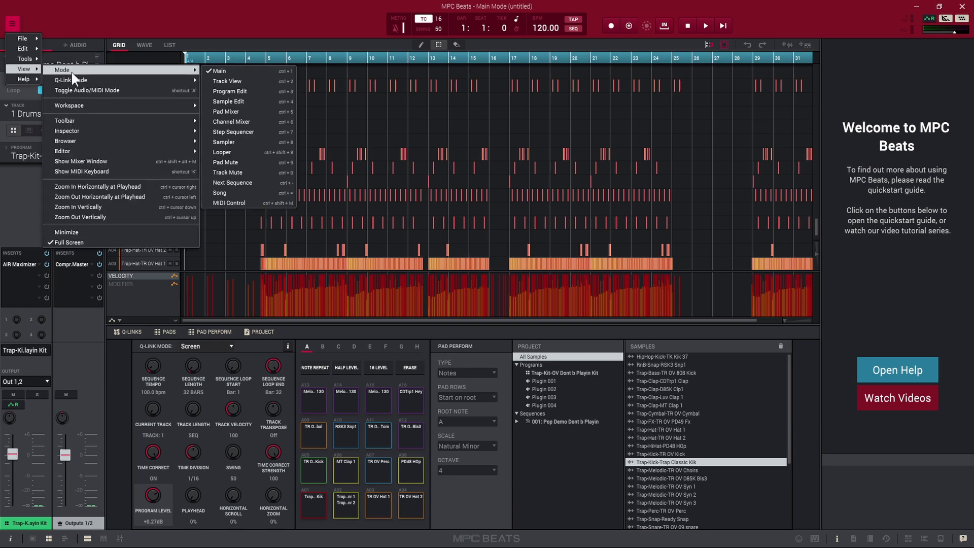
mouse_move(104, 123)
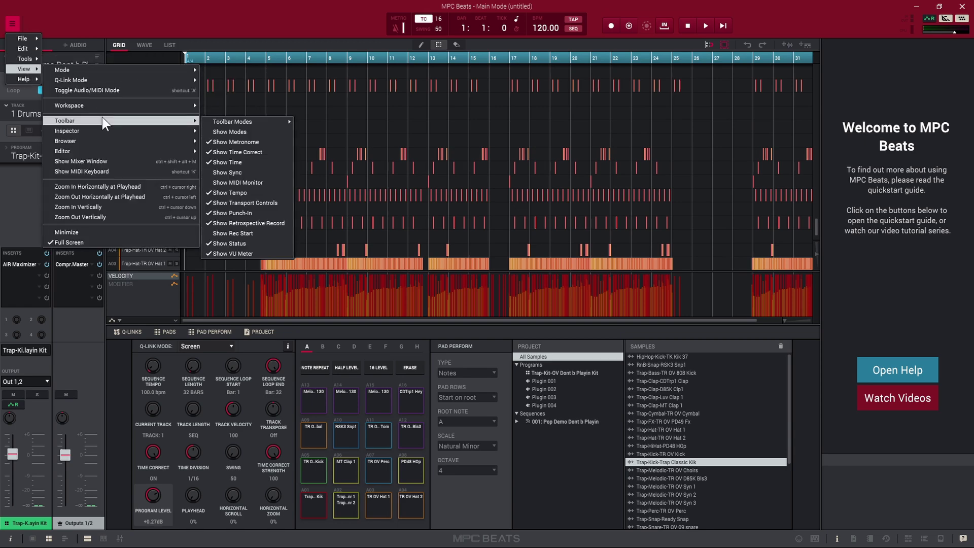
left_click(242, 130)
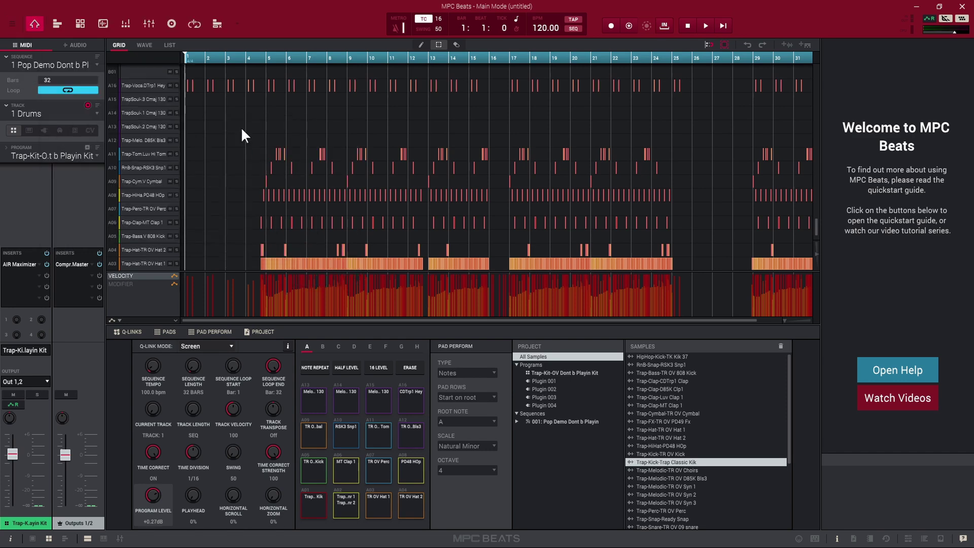
- Hide the metronome from the toolbar via View > Toolbar
left_click(11, 24)
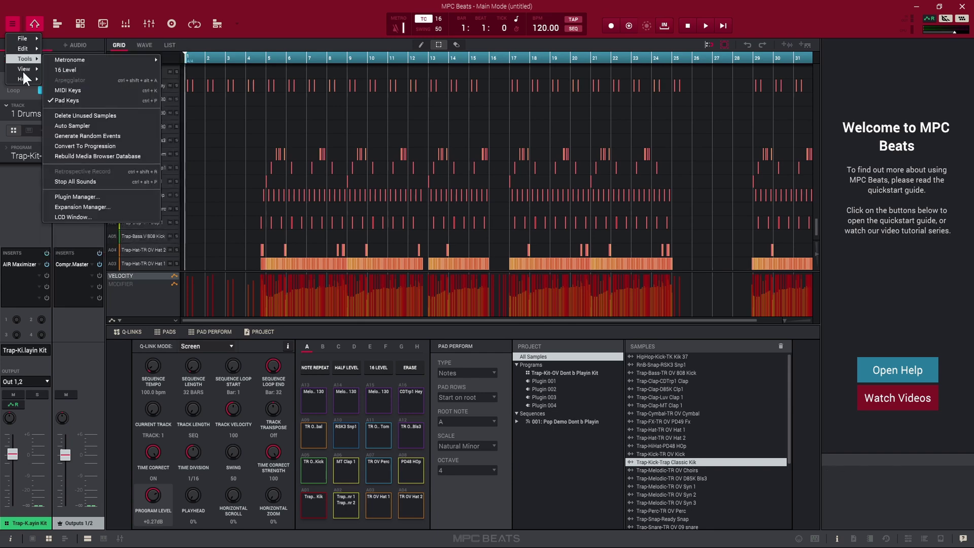
mouse_move(23, 68)
mouse_move(240, 122)
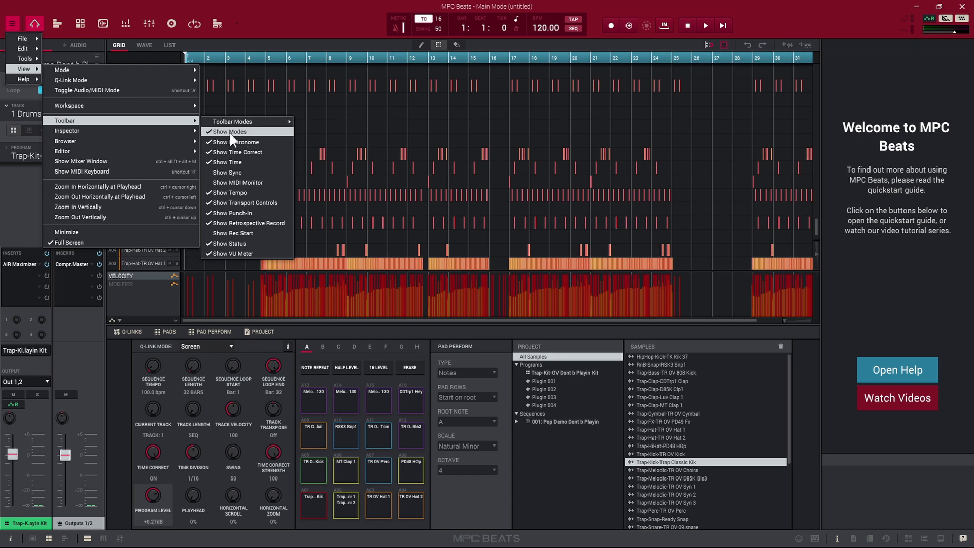
mouse_move(181, 130)
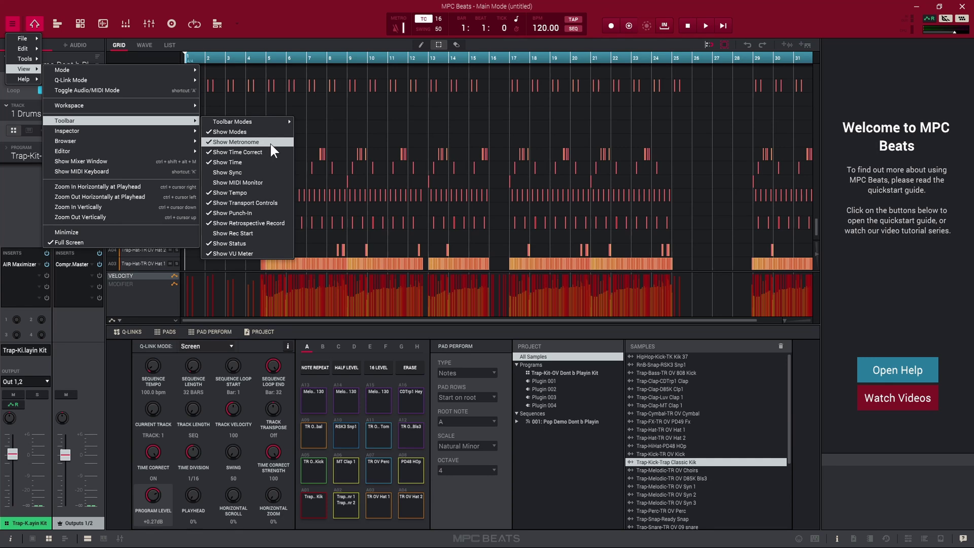
left_click(271, 144)
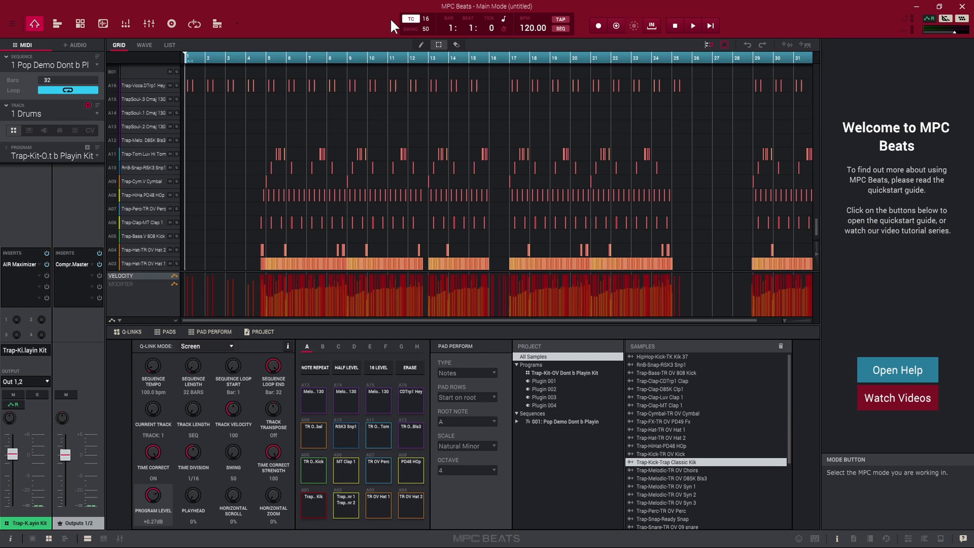
- Turn Show Metronome back on under View > Toolbar
left_click(11, 23)
mouse_move(22, 48)
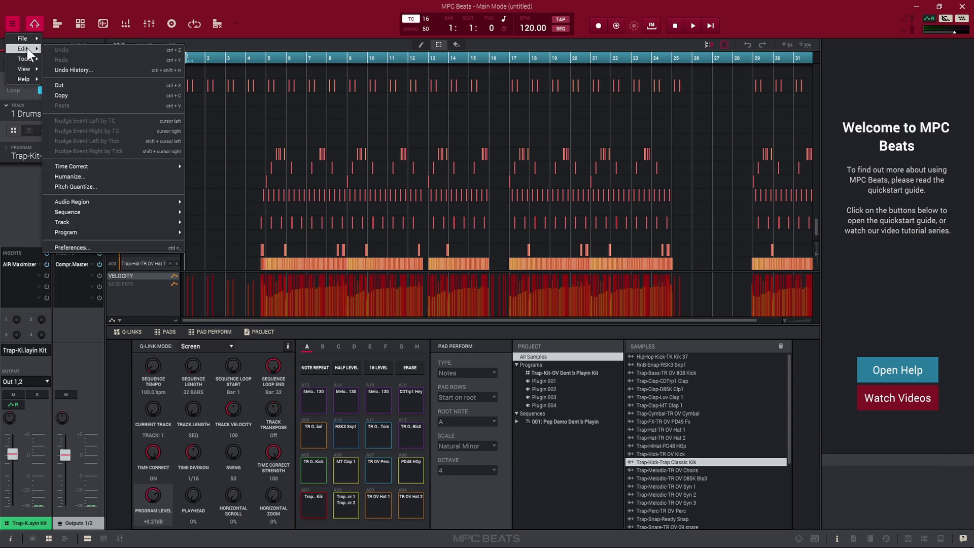
mouse_move(23, 69)
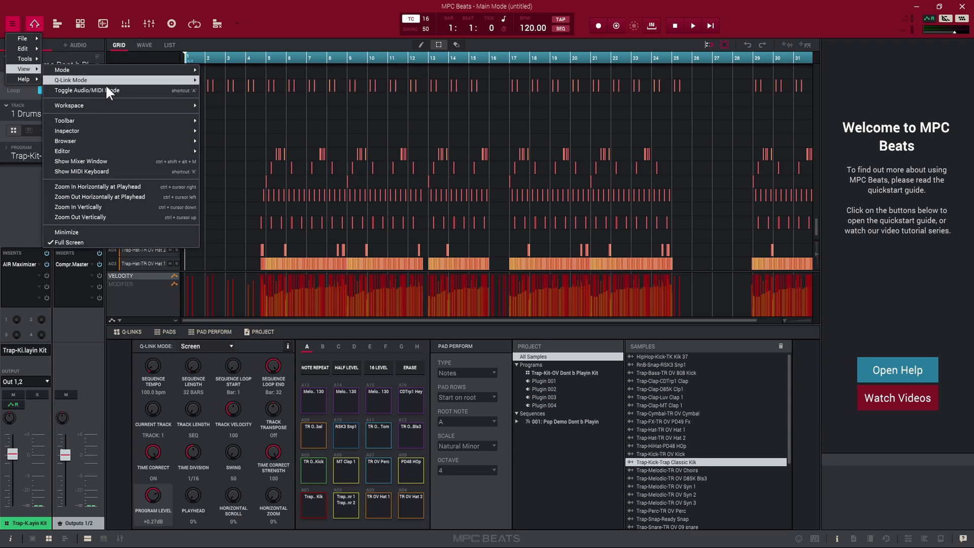
mouse_move(125, 129)
mouse_move(175, 119)
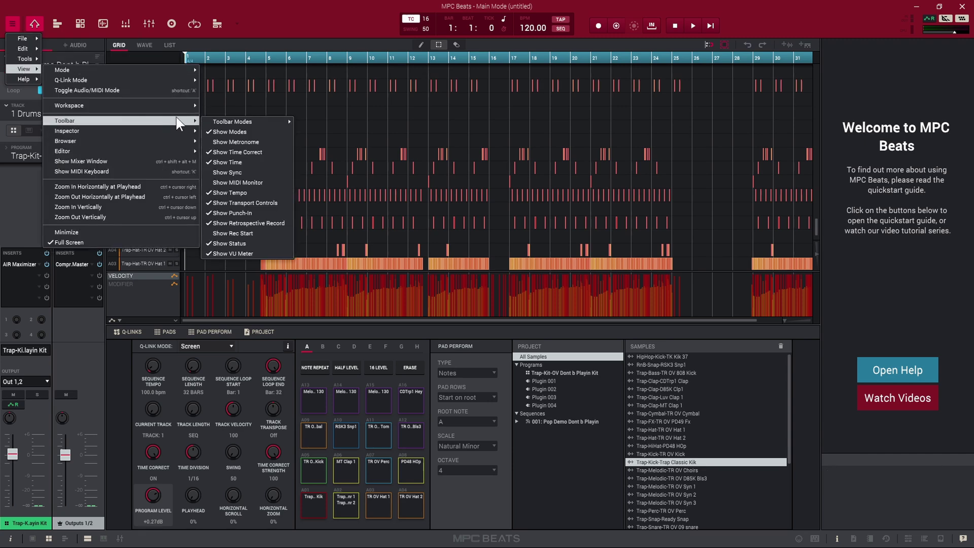
left_click(241, 141)
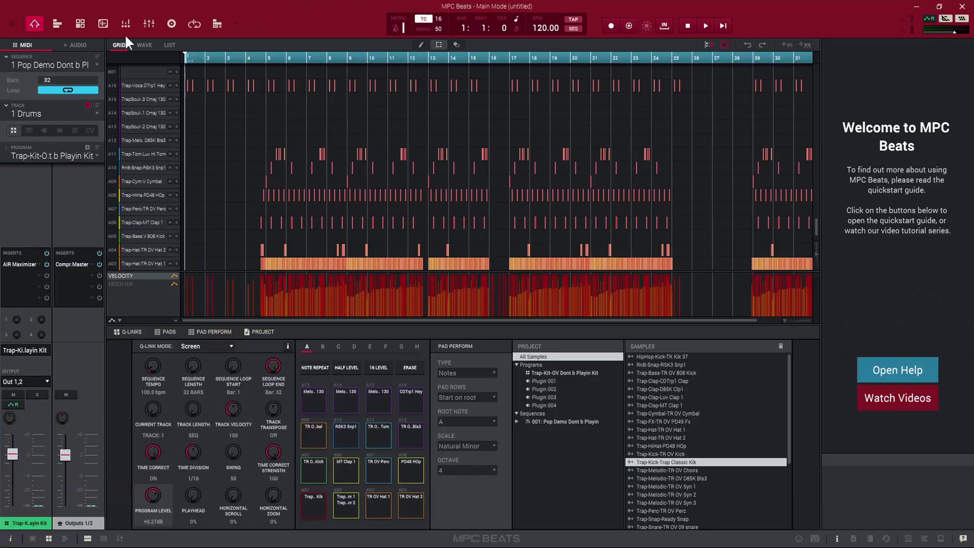
left_click(71, 44)
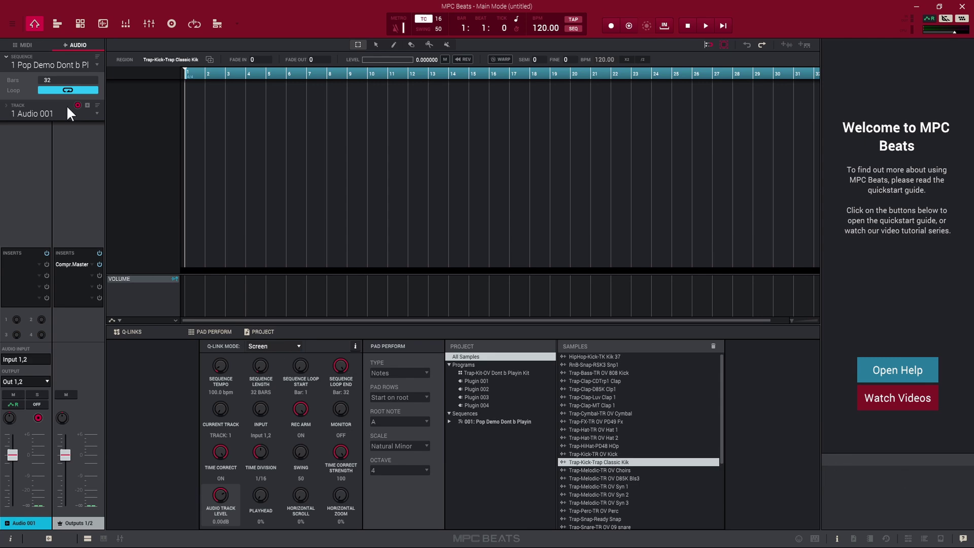
left_click(29, 46)
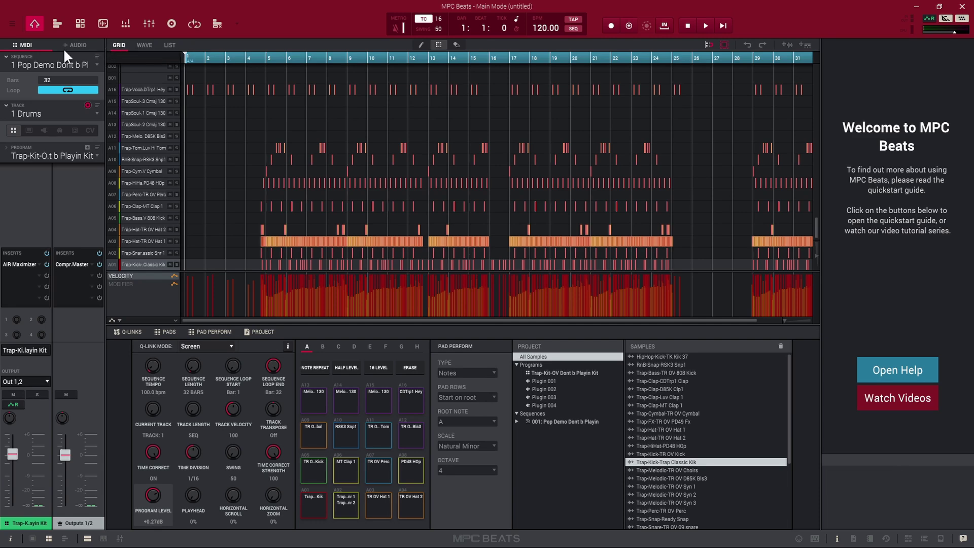
- Toggle the inspector's Sequence and Track sections repeatedly, leaving both collapsed
left_click(6, 56)
left_click(7, 57)
left_click(7, 57)
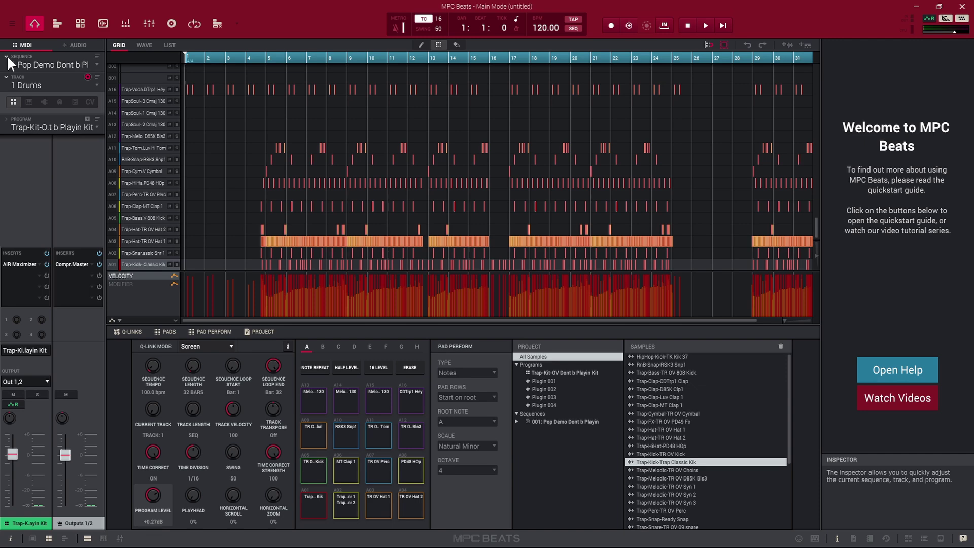
left_click(7, 56)
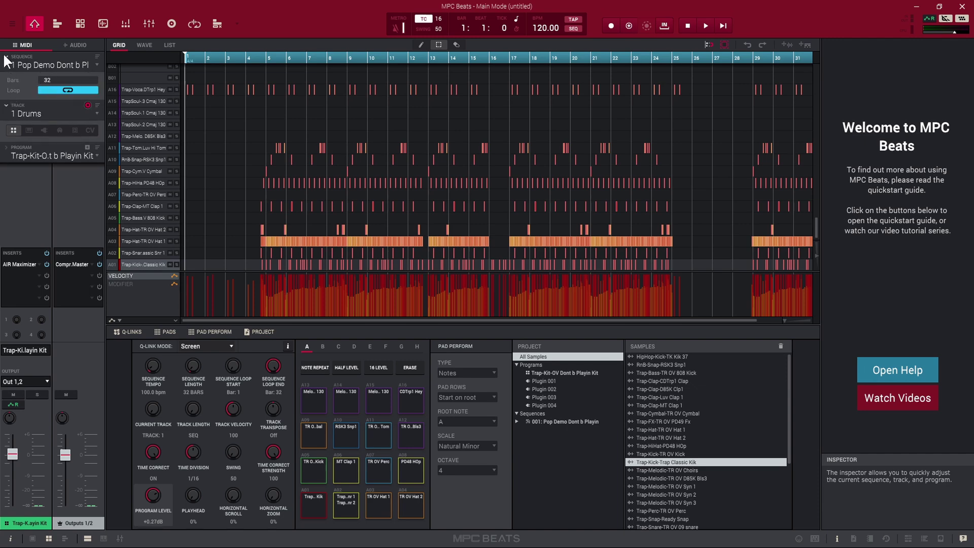
left_click(7, 56)
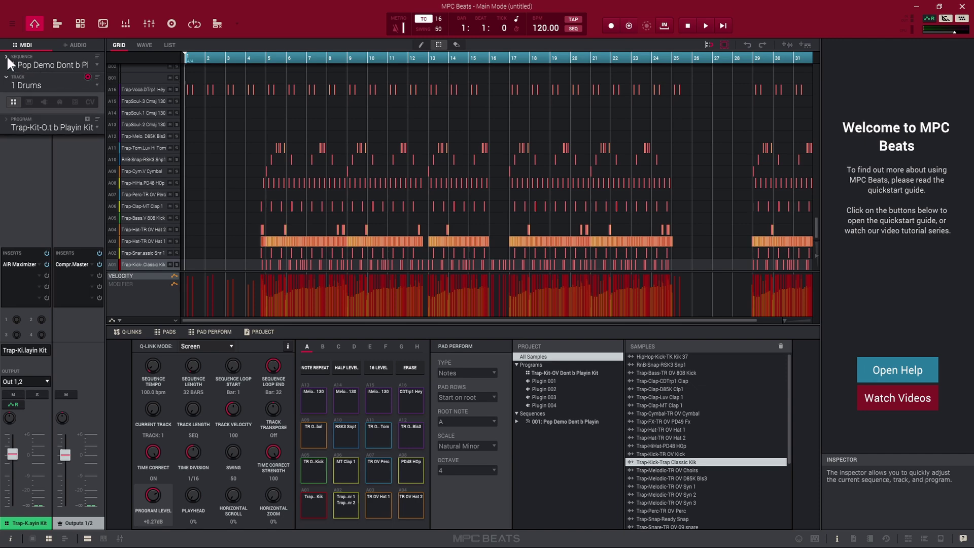
left_click(7, 76)
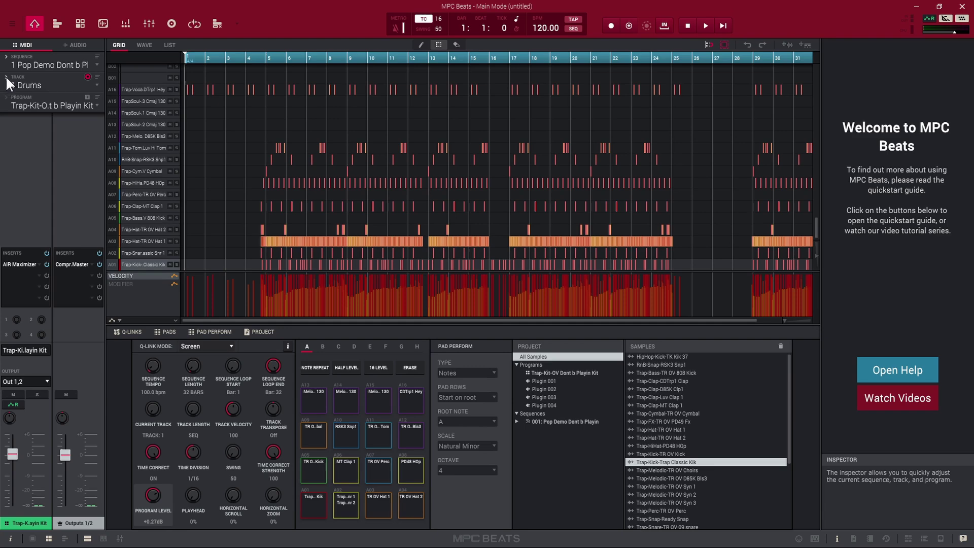
left_click(6, 77)
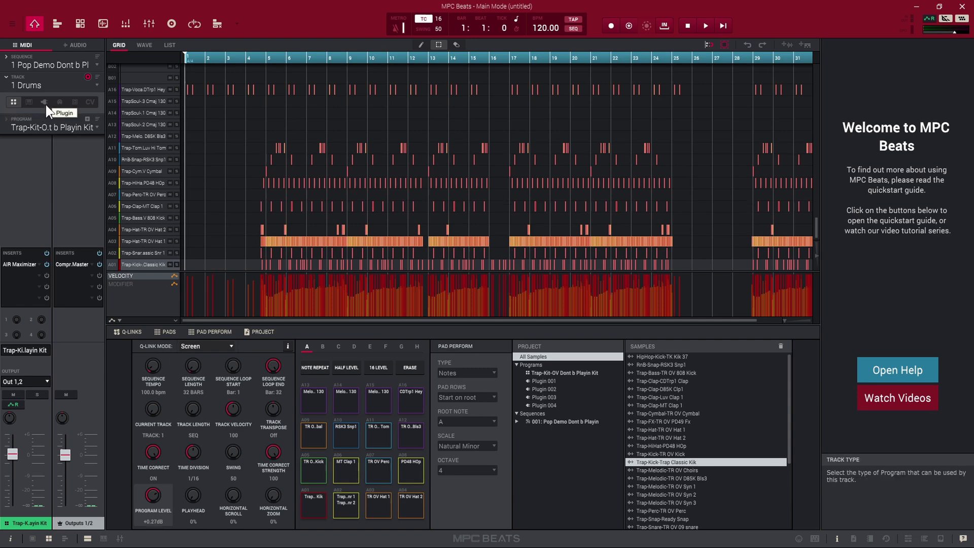
left_click(7, 77)
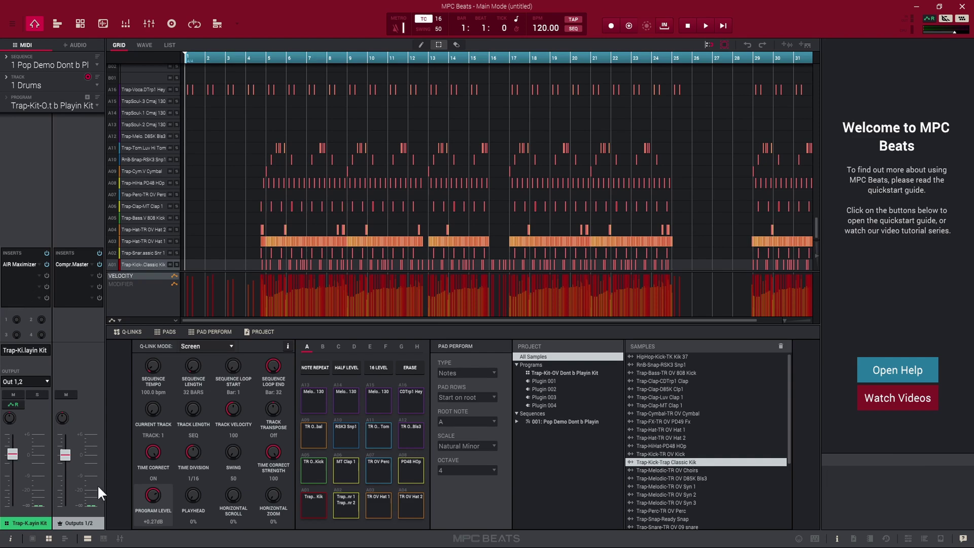
left_click(10, 539)
left_click(10, 540)
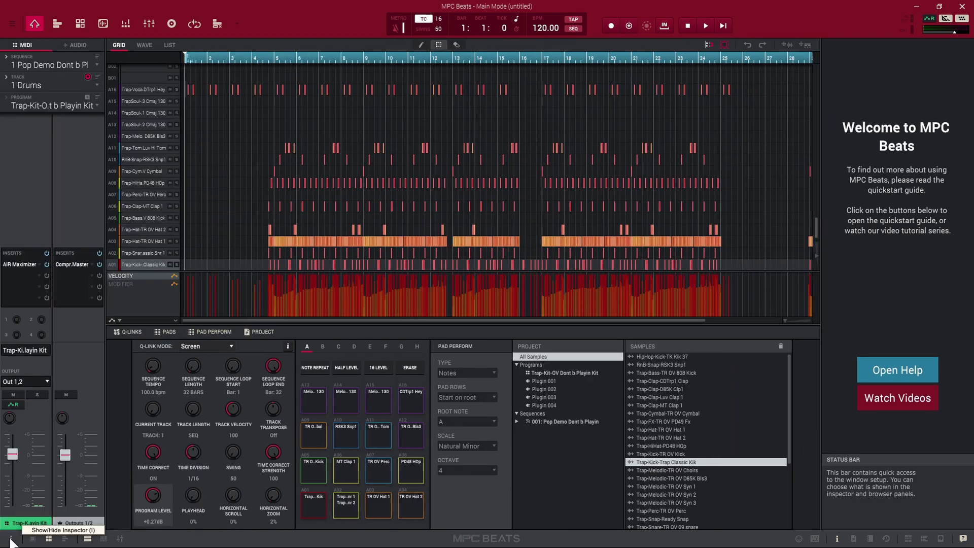
left_click(10, 539)
left_click(10, 540)
left_click(11, 539)
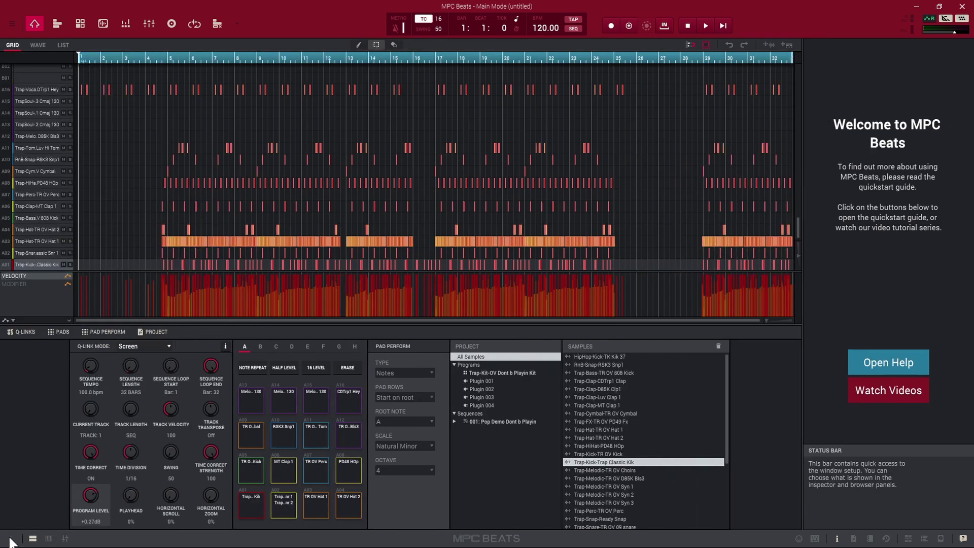
left_click(10, 539)
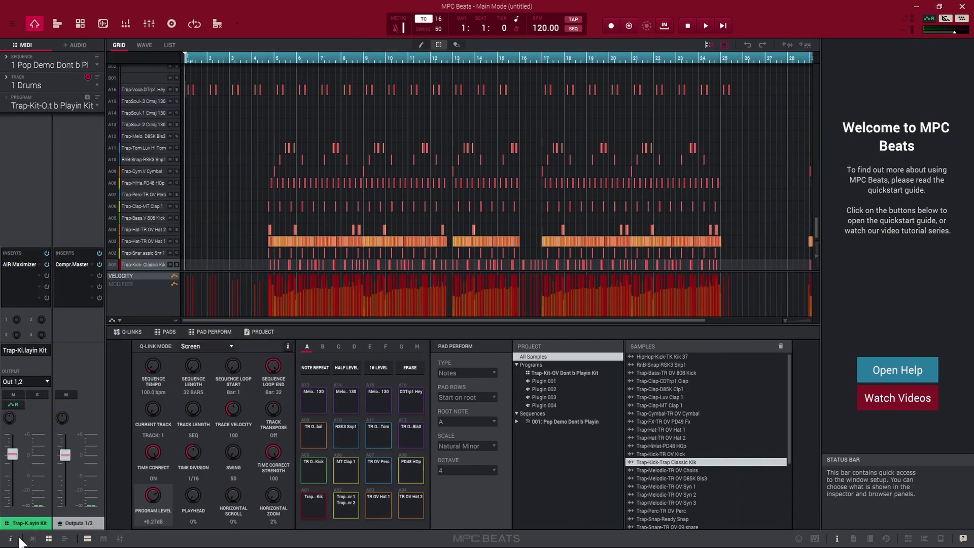
left_click(10, 539)
left_click(11, 540)
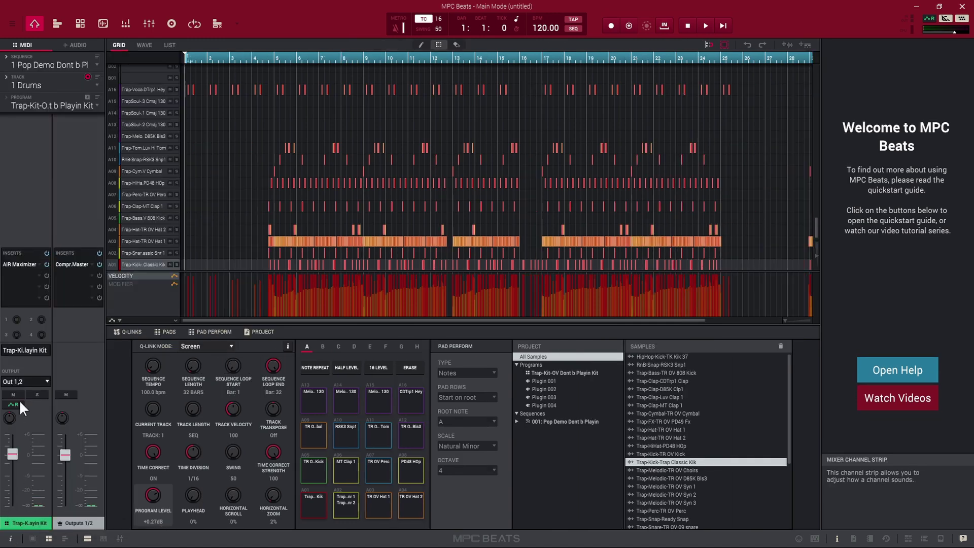
left_click(32, 539)
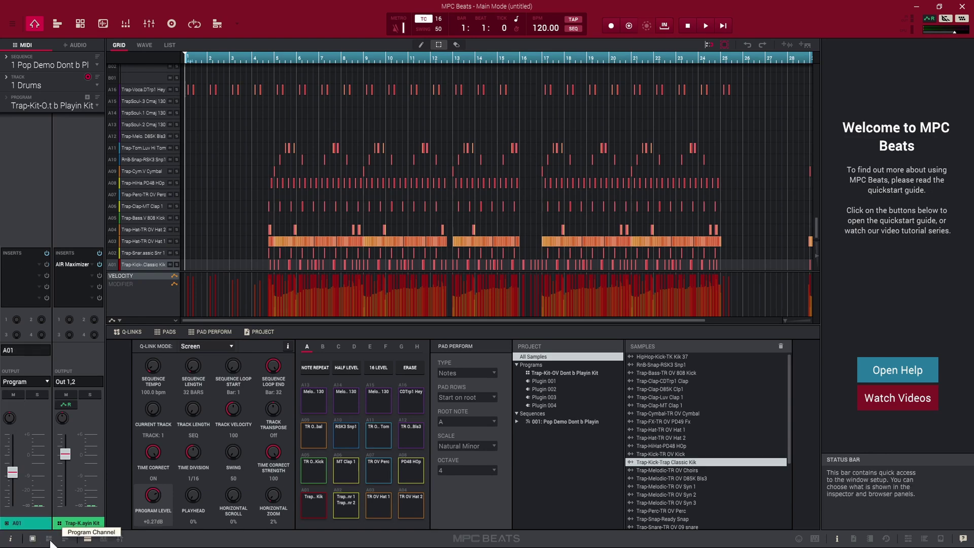
left_click(49, 539)
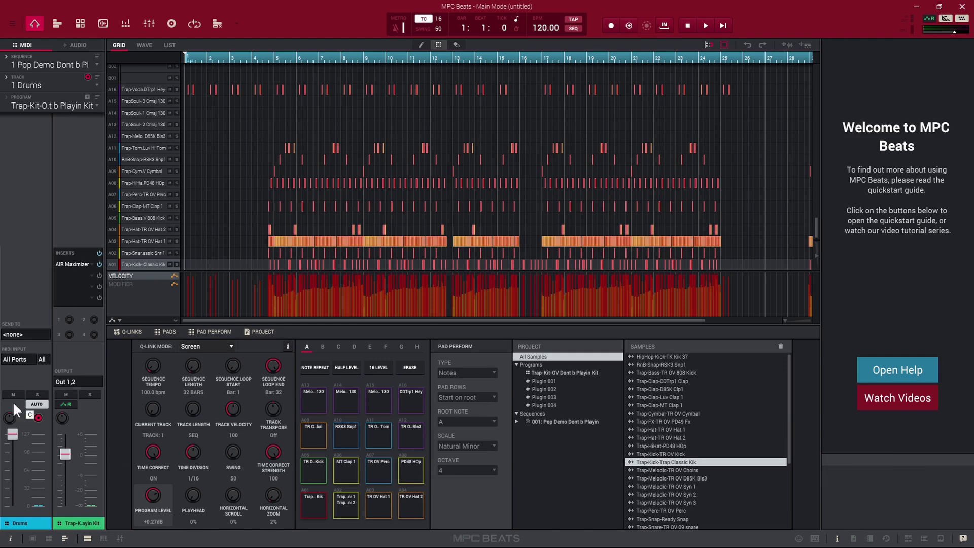
left_click(48, 539)
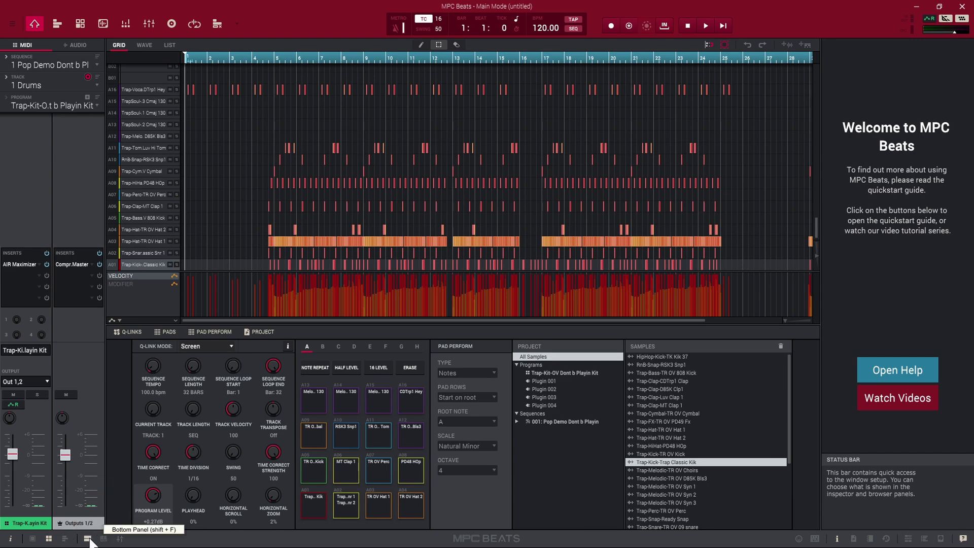
- Hide and restore the bottom panel, then show the MIDI keyboard and jump to pad bank G
left_click(91, 541)
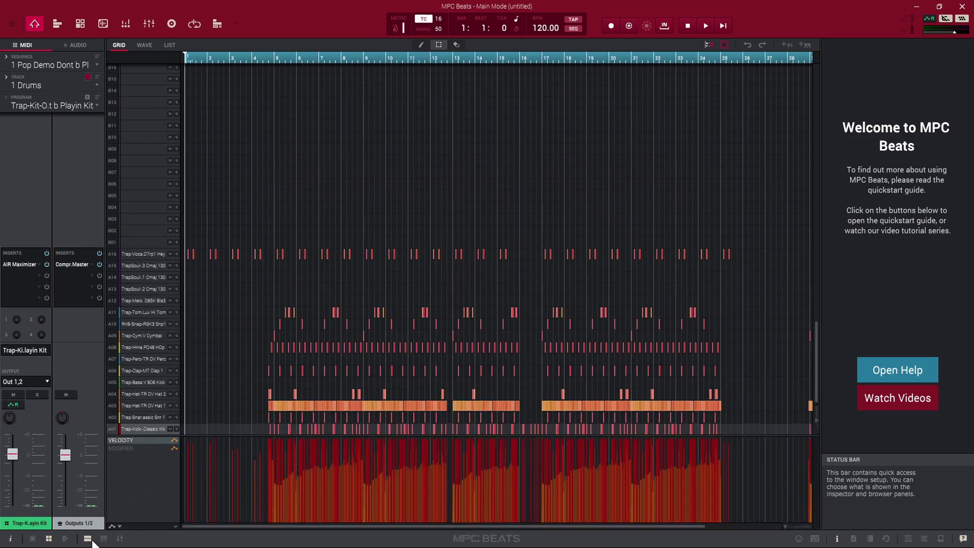
left_click(91, 541)
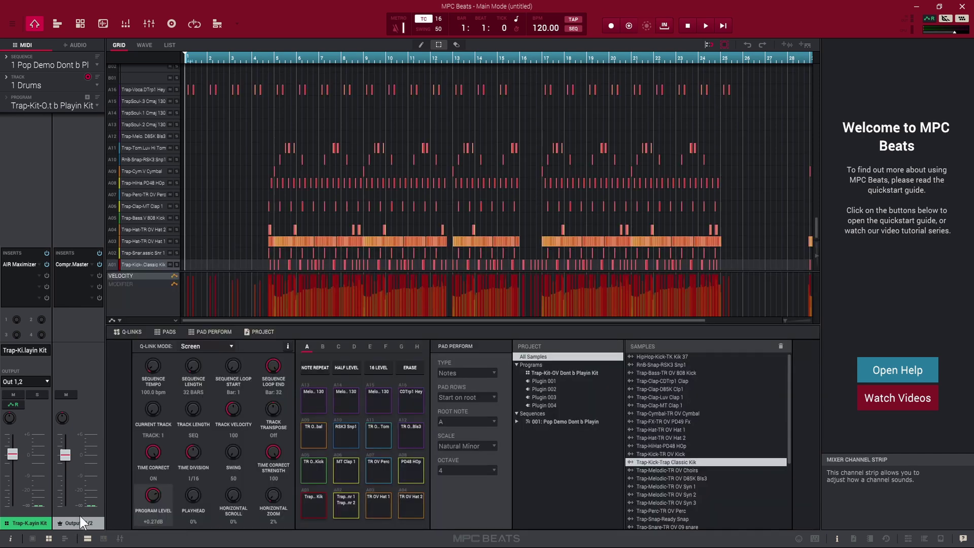
left_click(103, 539)
left_click_drag(195, 512, 535, 519)
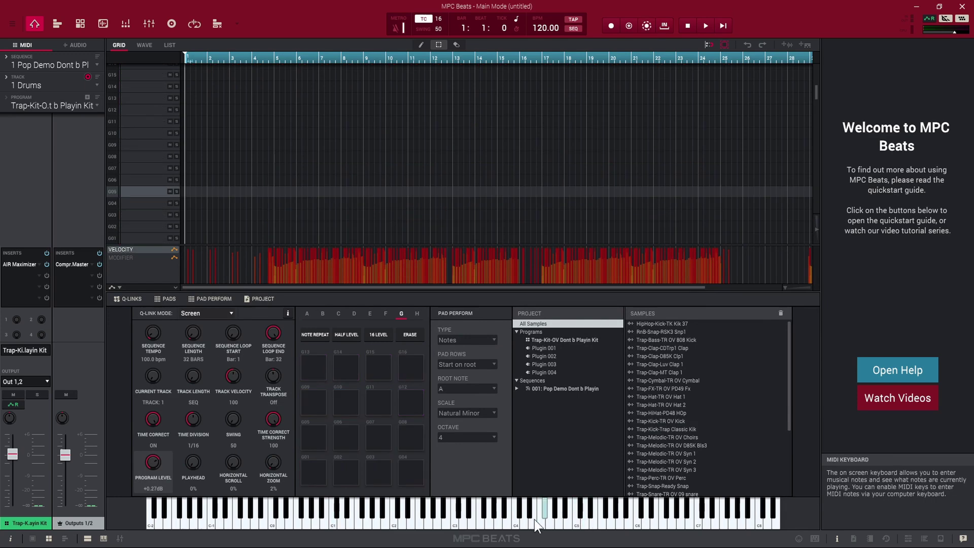
- Open and close the Mixer window, then hide the MIDI keyboard
left_click(120, 539)
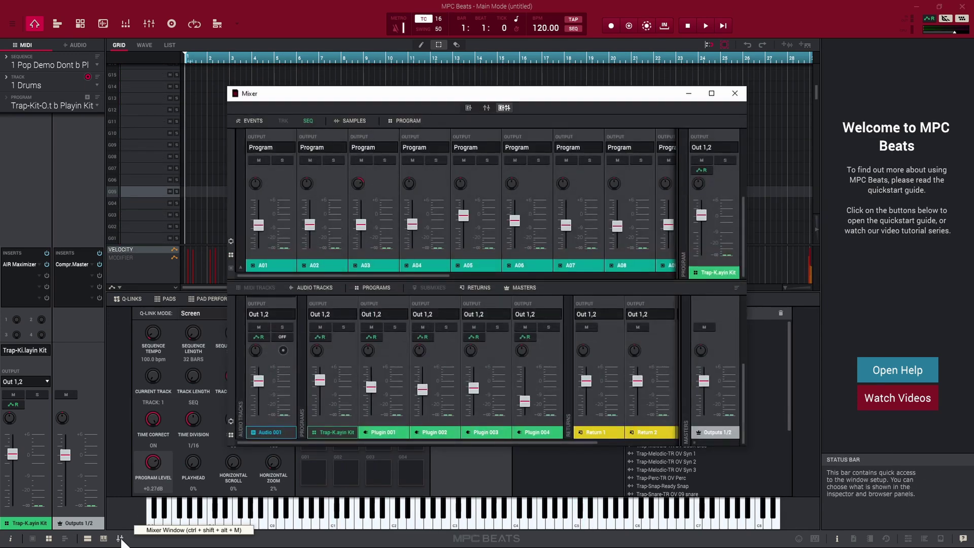
left_click(734, 94)
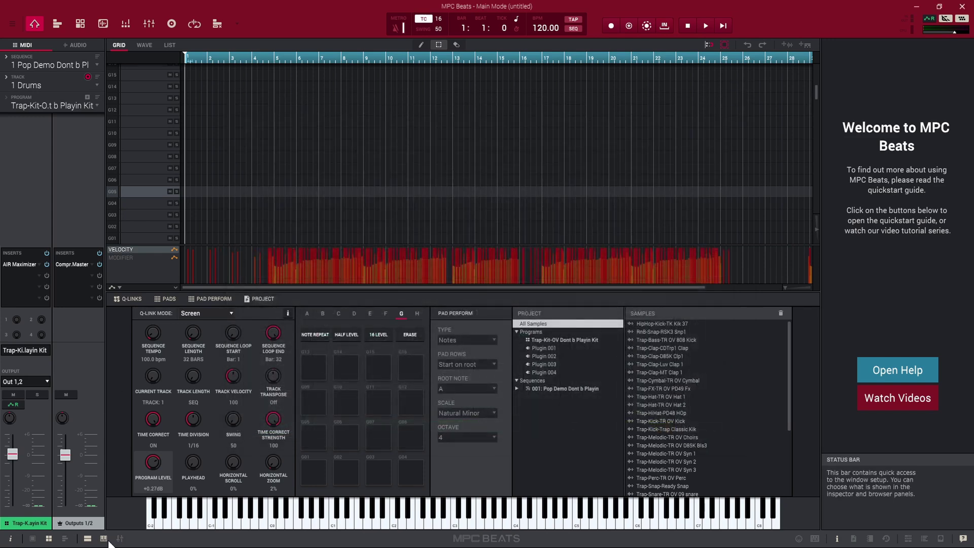
left_click(104, 539)
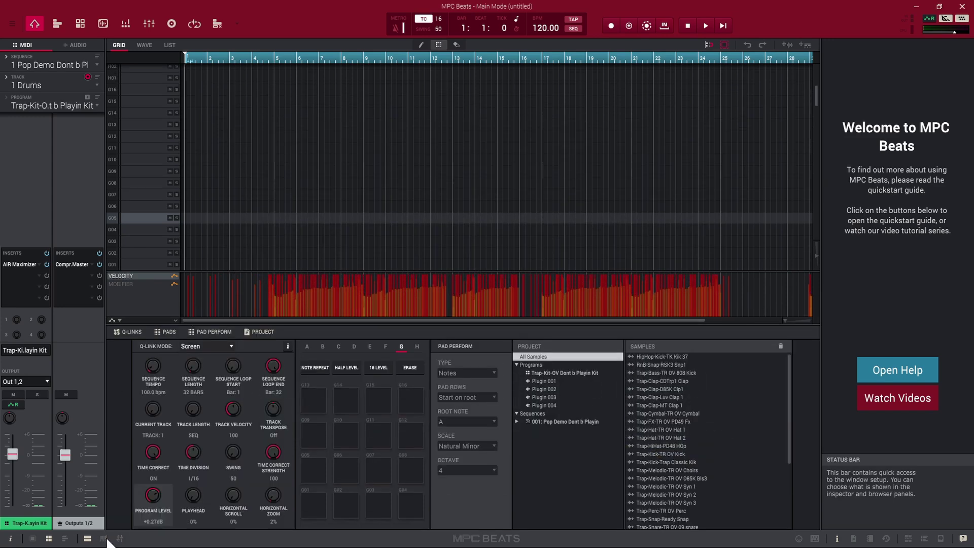
left_click(167, 333)
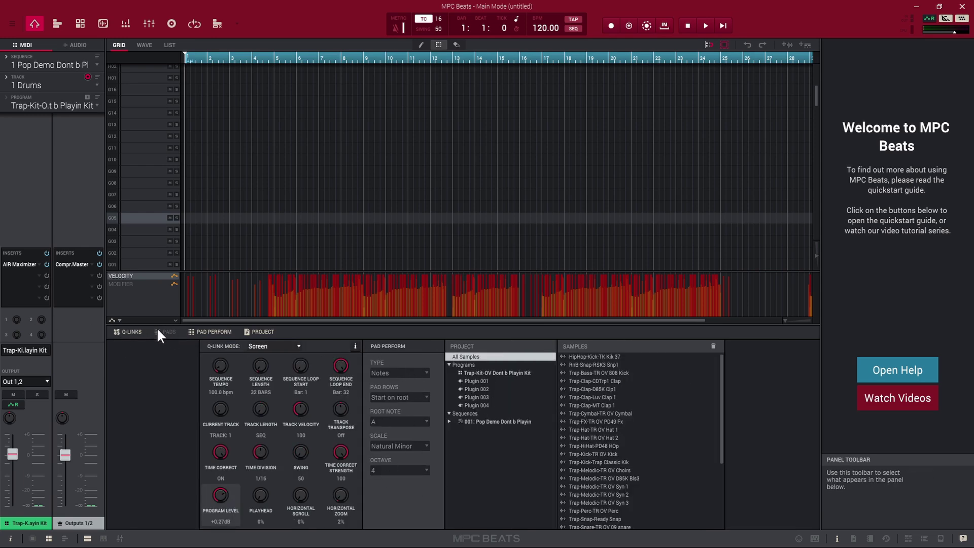
left_click(165, 332)
left_click(129, 331)
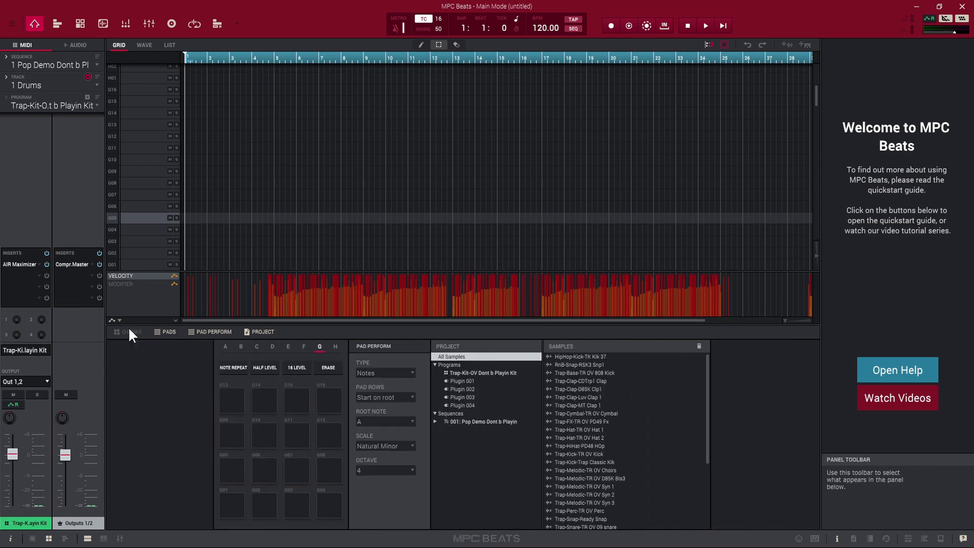
left_click(130, 332)
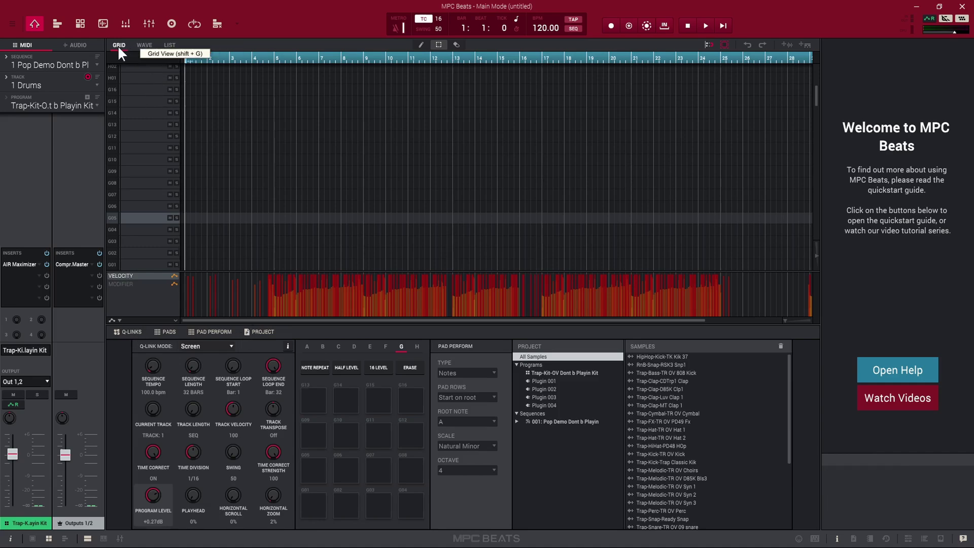
left_click(144, 45)
left_click(169, 44)
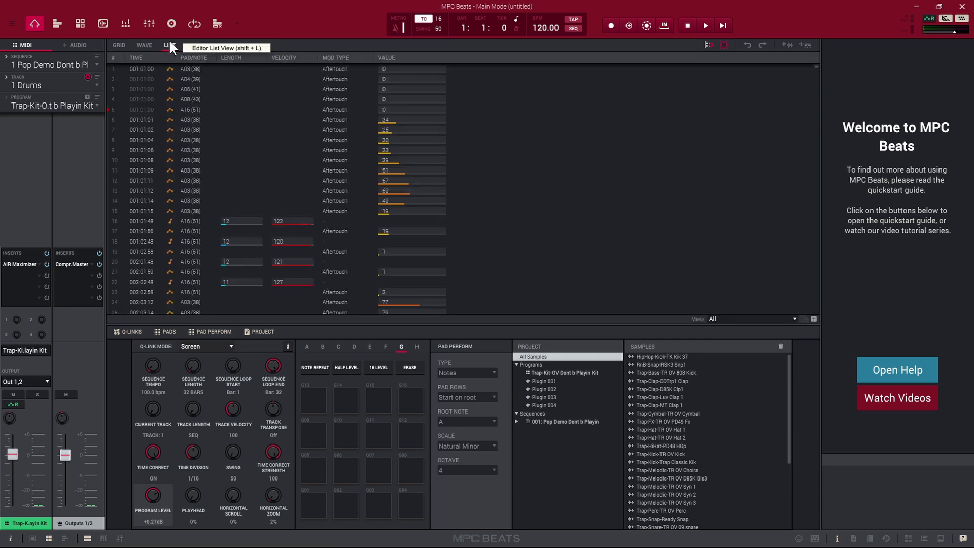
left_click(119, 47)
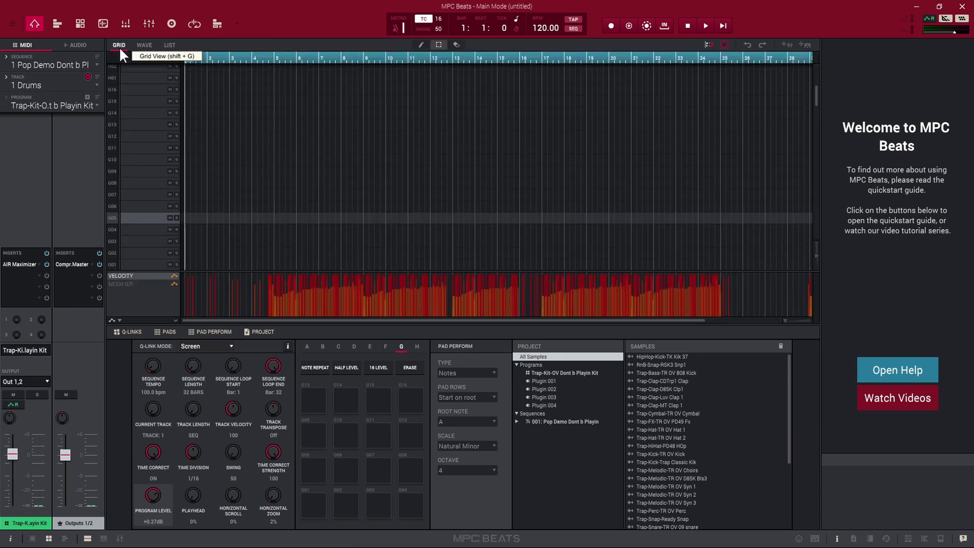